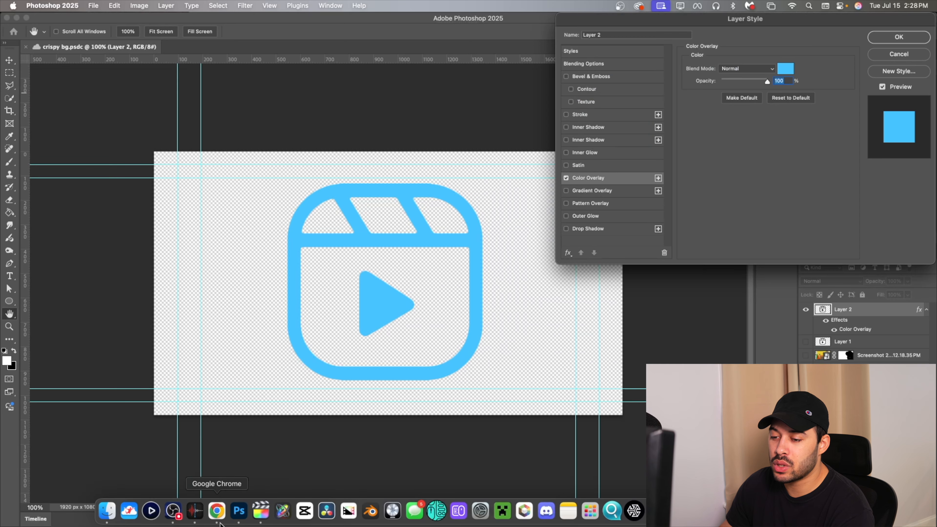
Step: Capture the Instagram reels icon from the reference footage in Final Cut Pro and bring the screenshot into the Photoshop document
{"action": "left_click", "coordinate": [260, 515]}
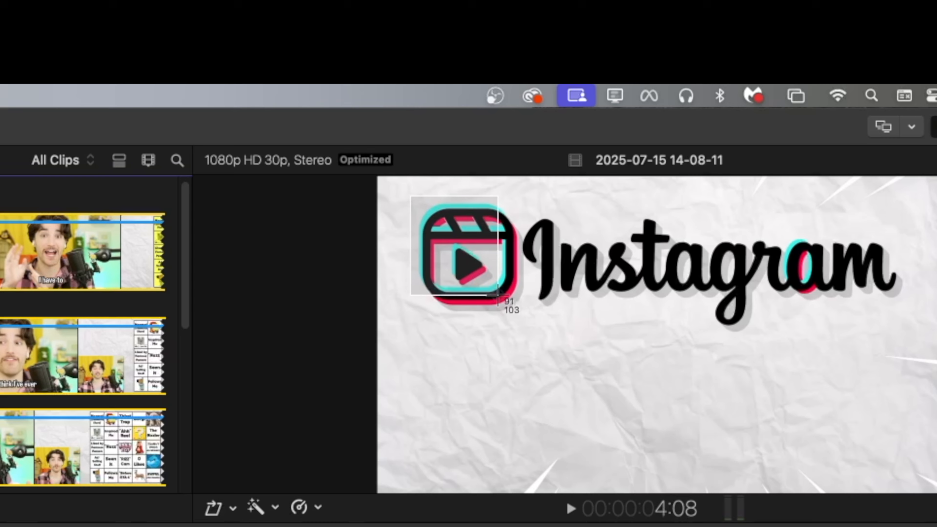
{"action": "left_click_drag", "start_coordinate": [497, 294], "coordinate": [526, 320]}
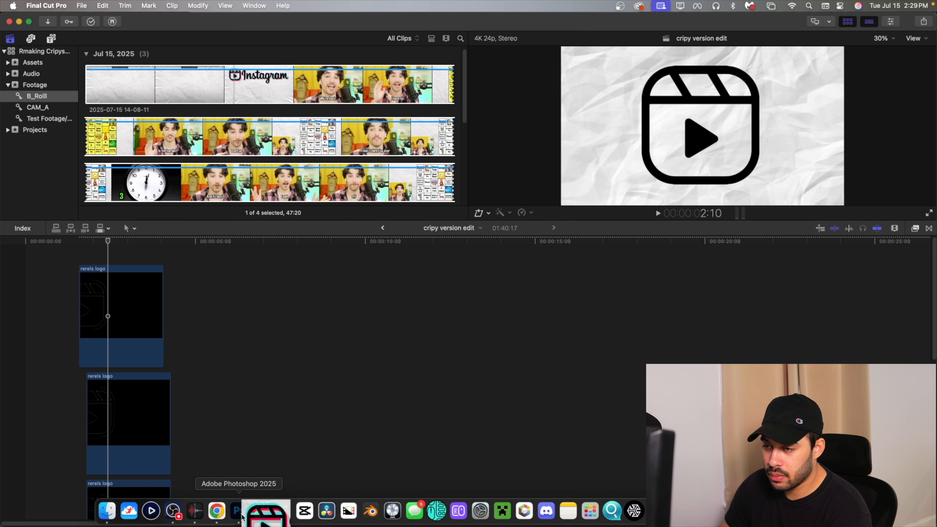
{"action": "left_click", "coordinate": [237, 510]}
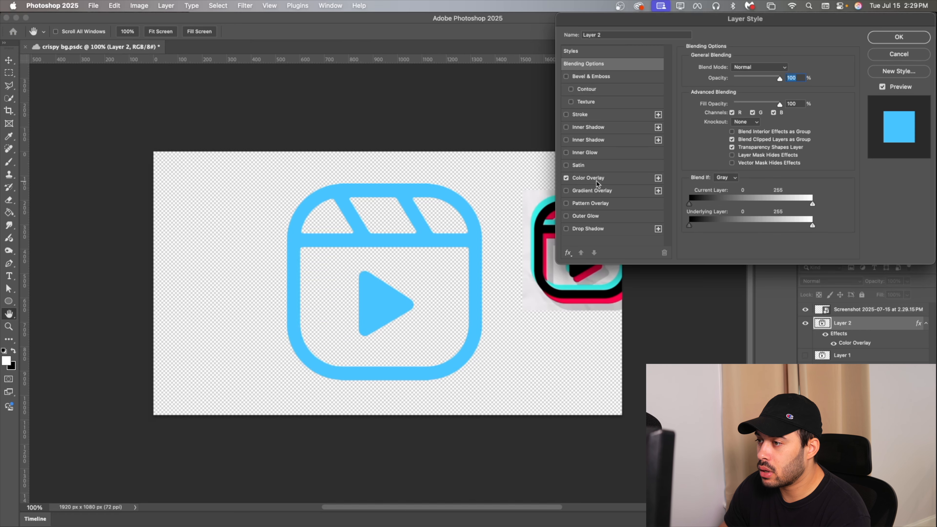
Step: Recolor Layer 2's Color Overlay with the cyan from the reference screenshot of the reels icon
{"action": "left_click", "coordinate": [591, 181]}
{"action": "left_click", "coordinate": [791, 71]}
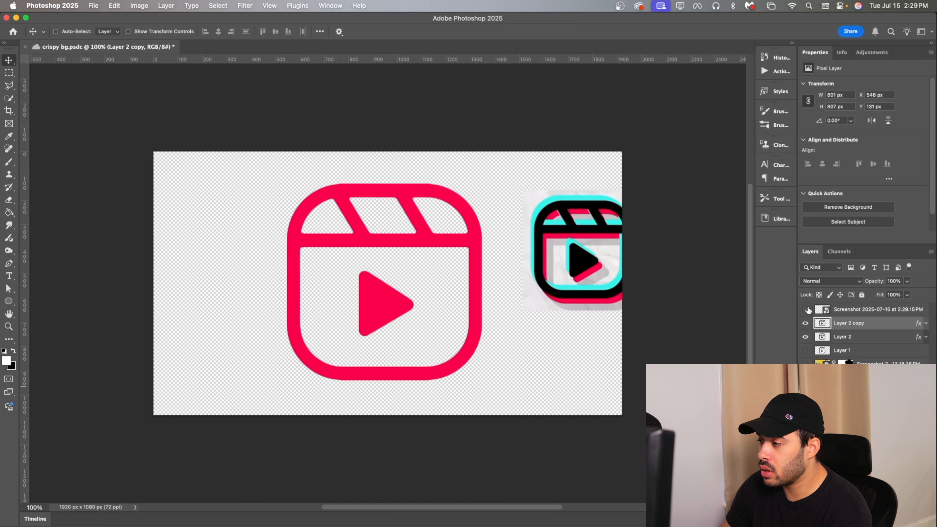
Step: Hide the reference screenshot and the red Layer 2 copy, leaving the cyan logo ready for export
{"action": "left_click", "coordinate": [806, 309]}
{"action": "left_click", "coordinate": [806, 323]}
{"action": "left_click", "coordinate": [93, 6]}
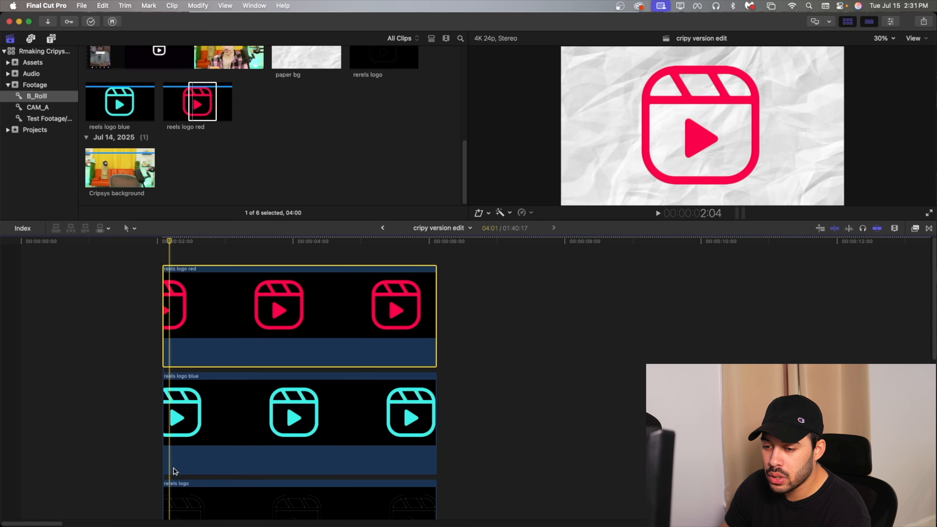
Step: In Final Cut Pro, stack the black reels logo on top and offset the red copy down-right and the blue copy up-left
{"action": "left_click_drag", "start_coordinate": [177, 496], "coordinate": [184, 251]}
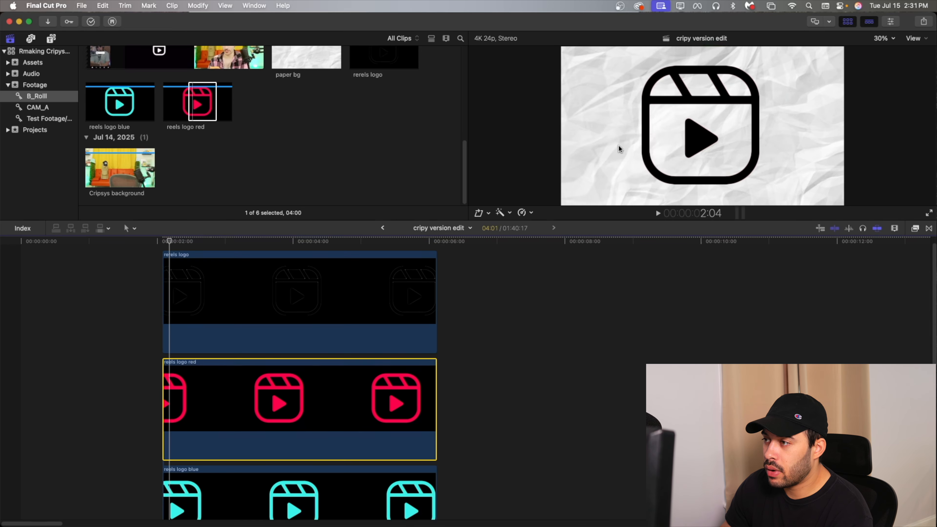
{"action": "right_click", "coordinate": [619, 148]}
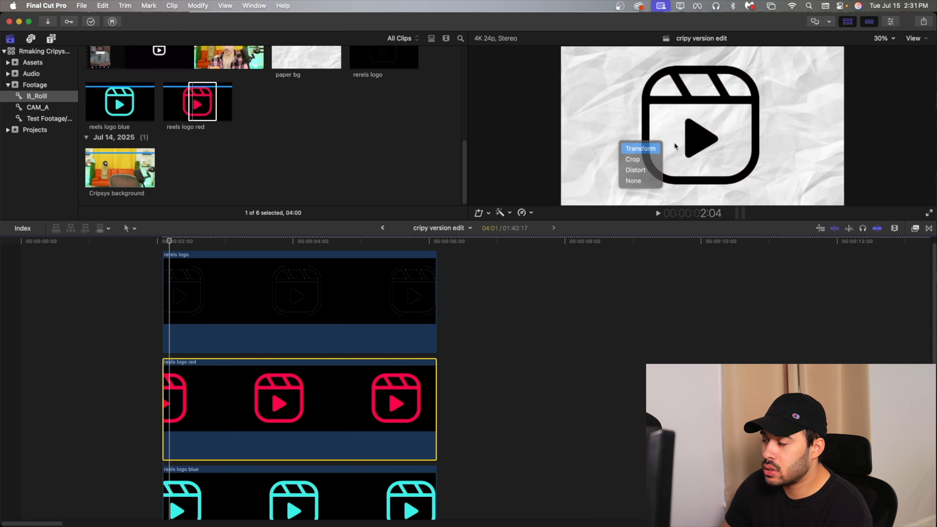
{"action": "left_click", "coordinate": [633, 149]}
{"action": "left_click_drag", "start_coordinate": [688, 142], "coordinate": [686, 143]}
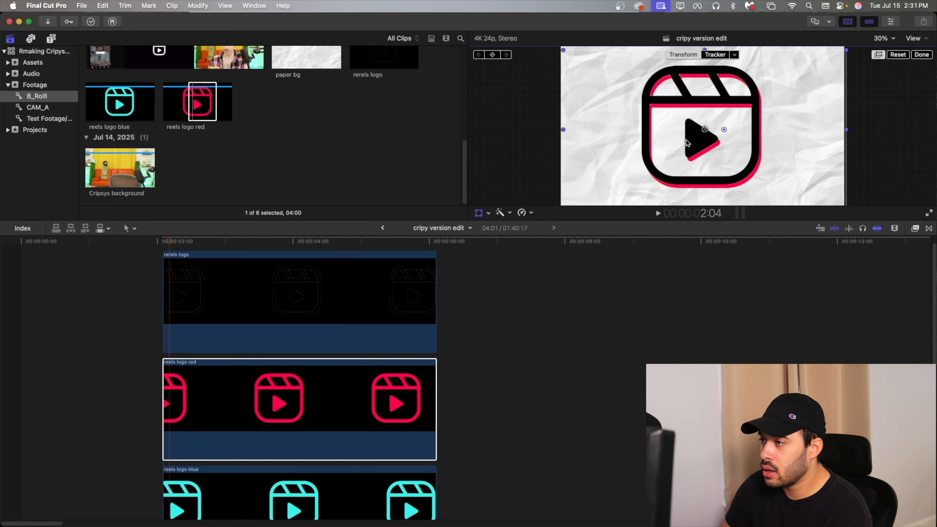
{"action": "left_click", "coordinate": [181, 518]}
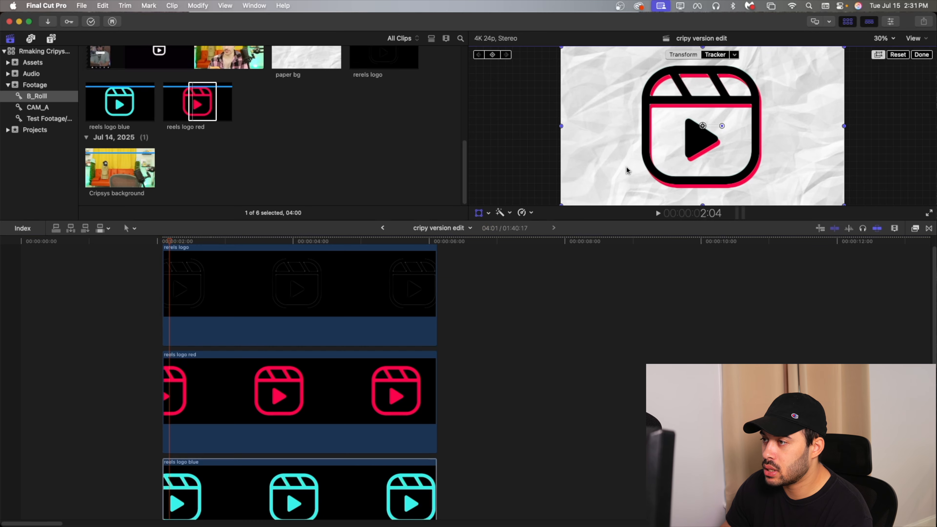
Step: Combine the three reels logo clips into one compound clip and move it to the start of the timeline
{"action": "left_click_drag", "start_coordinate": [82, 508], "coordinate": [251, 303]}
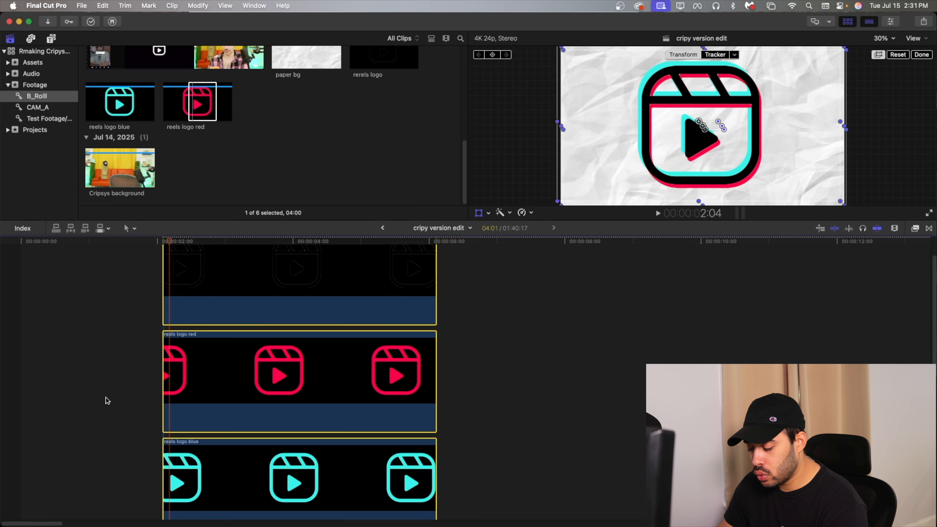
{"action": "key", "text": "alt+g"}
{"action": "left_click_drag", "start_coordinate": [170, 400], "coordinate": [29, 375]}
Step: Shrink the combined reels logo and place it in the upper-left area of the video frame
{"action": "left_click_drag", "start_coordinate": [559, 53], "coordinate": [644, 93]}
{"action": "left_click_drag", "start_coordinate": [682, 127], "coordinate": [608, 85]}
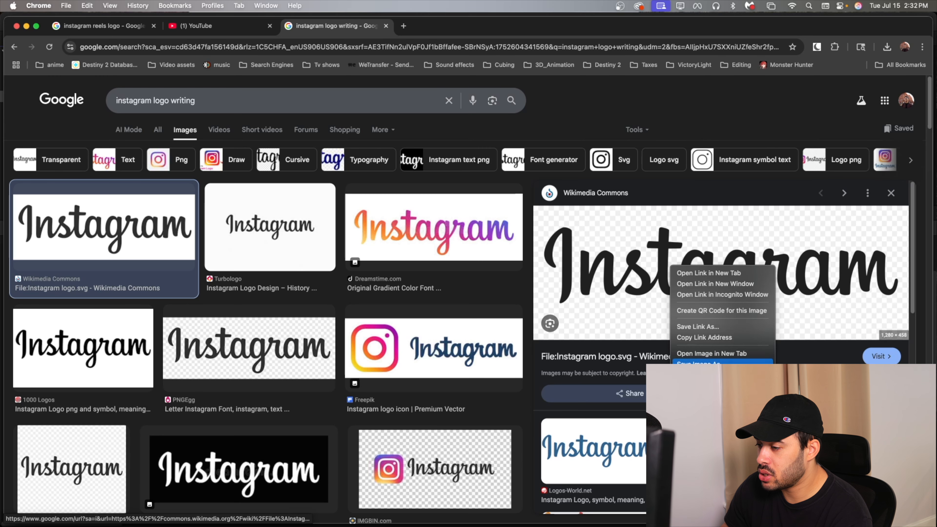
Step: In Chrome, save the Wikimedia Commons Instagram lettering image from the image results
{"action": "left_click", "coordinate": [722, 363]}
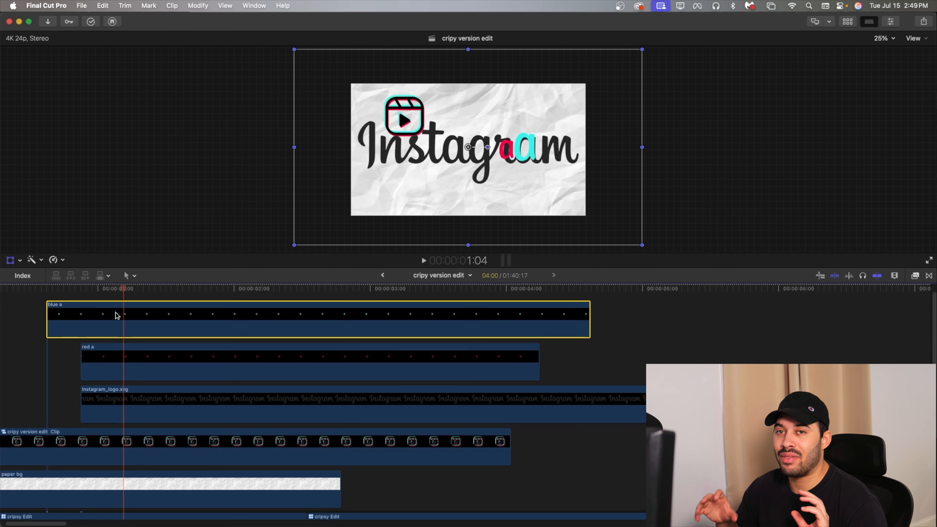
Step: In Final Cut Pro, set the red a clip's X position to -4.2533 px to match the blue a clip
{"action": "key", "text": "super+4"}
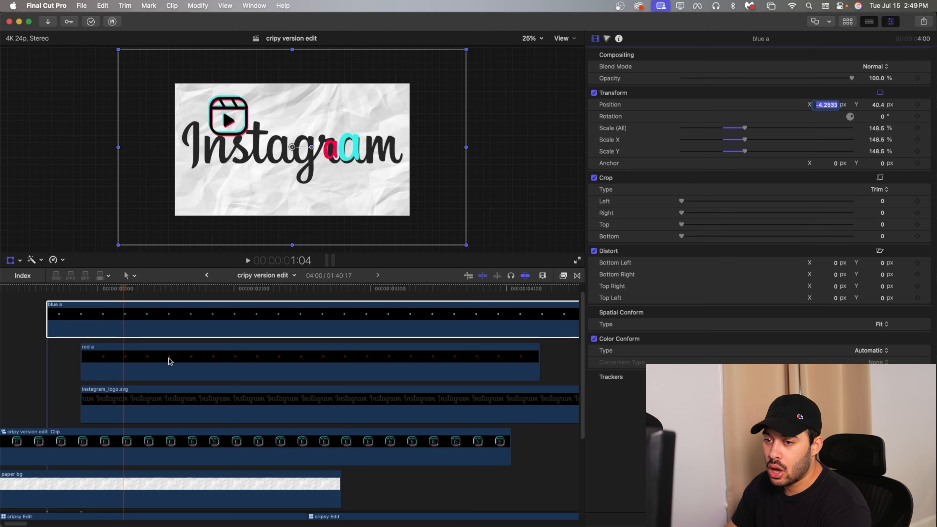
{"action": "left_click", "coordinate": [169, 361]}
{"action": "left_click", "coordinate": [835, 105]}
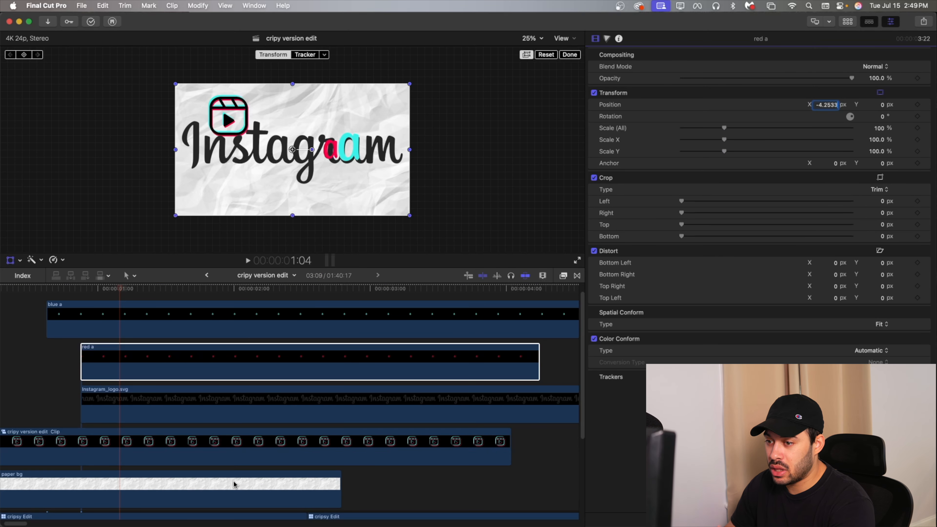
Step: Copy the blue a clip's attributes and paste them onto the red a clip
{"action": "left_click", "coordinate": [228, 334]}
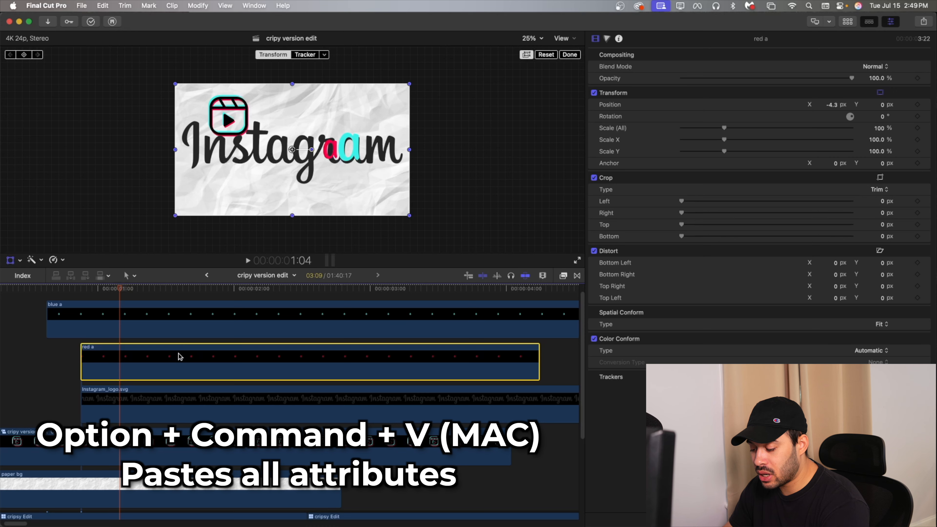
{"action": "key", "text": "alt+super+v"}
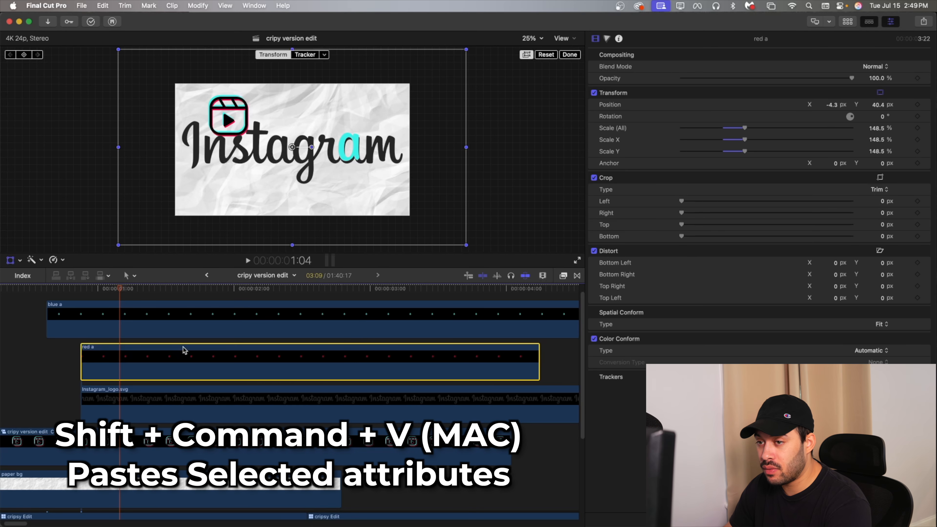
{"action": "key", "text": "shift+super+v"}
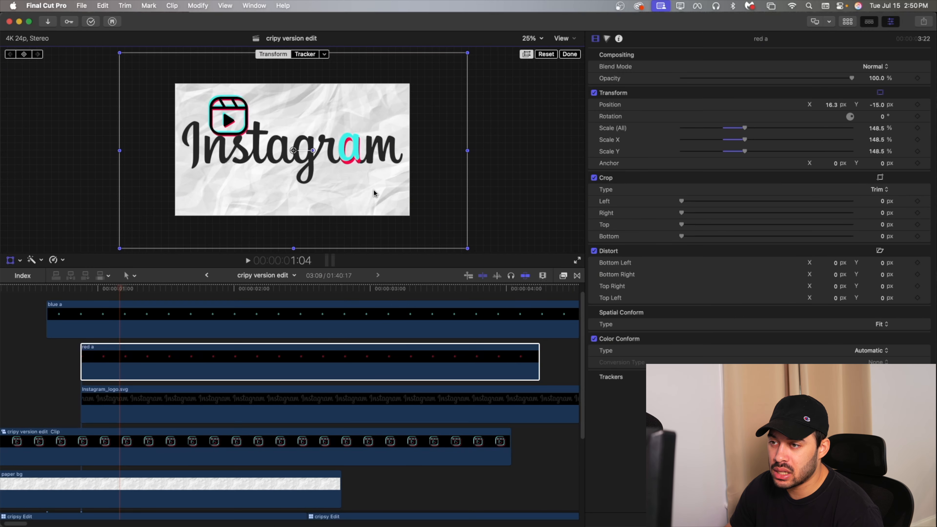
Step: Combine both a clips with the Instagram lettering and arrange the lettering at 71.84% scale just right of the reels logo
{"action": "left_click_drag", "start_coordinate": [123, 390], "coordinate": [126, 306]}
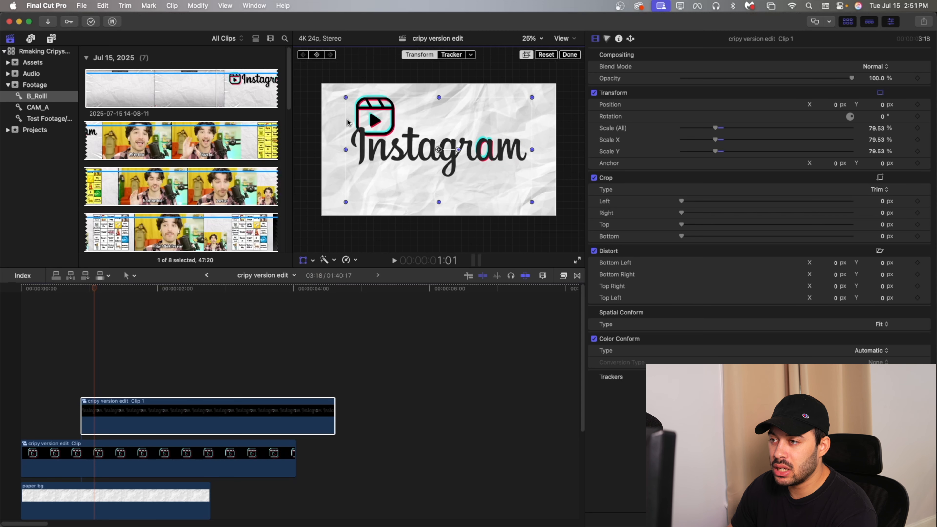
{"action": "left_click_drag", "start_coordinate": [372, 132], "coordinate": [395, 133]}
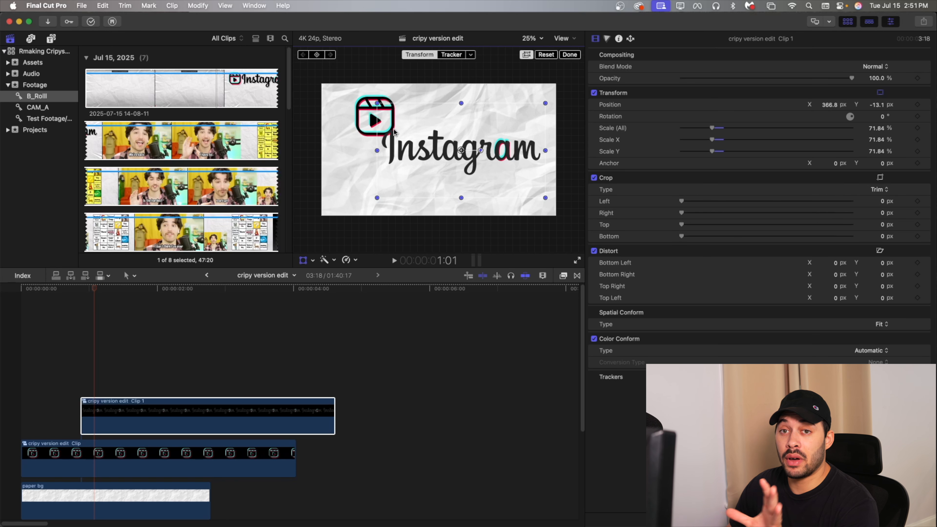
{"action": "left_click", "coordinate": [130, 455]}
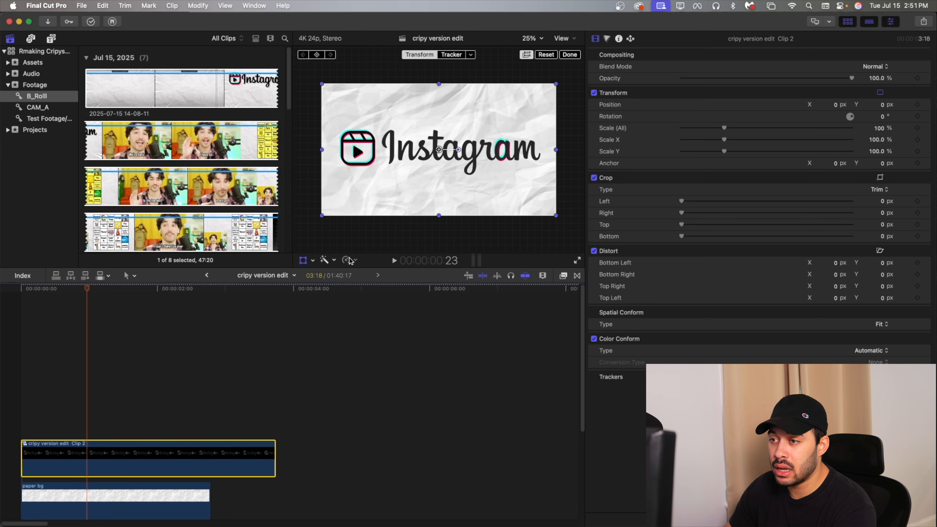
Step: Try moving the combined logo and lettering clip toward the frame's upper edge, and undo it
{"action": "left_click_drag", "start_coordinate": [365, 142], "coordinate": [367, 103]}
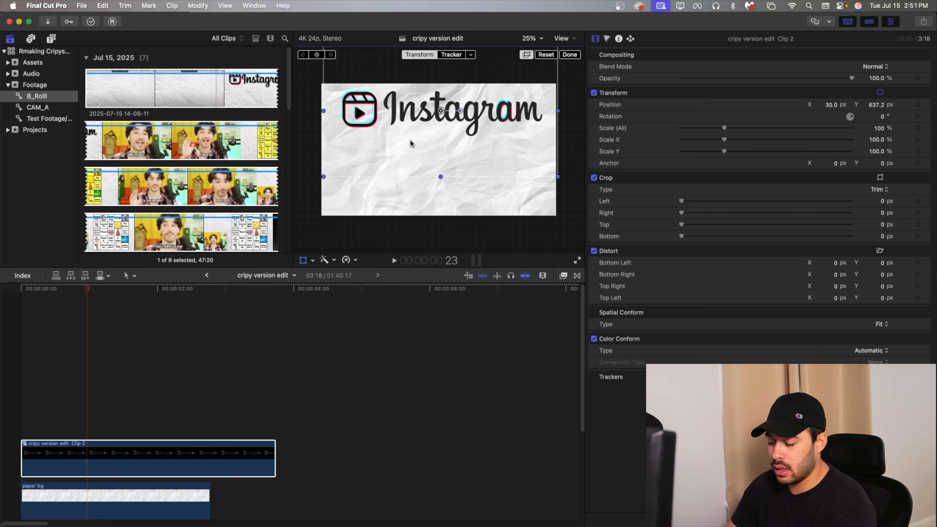
{"action": "key", "text": "super+z"}
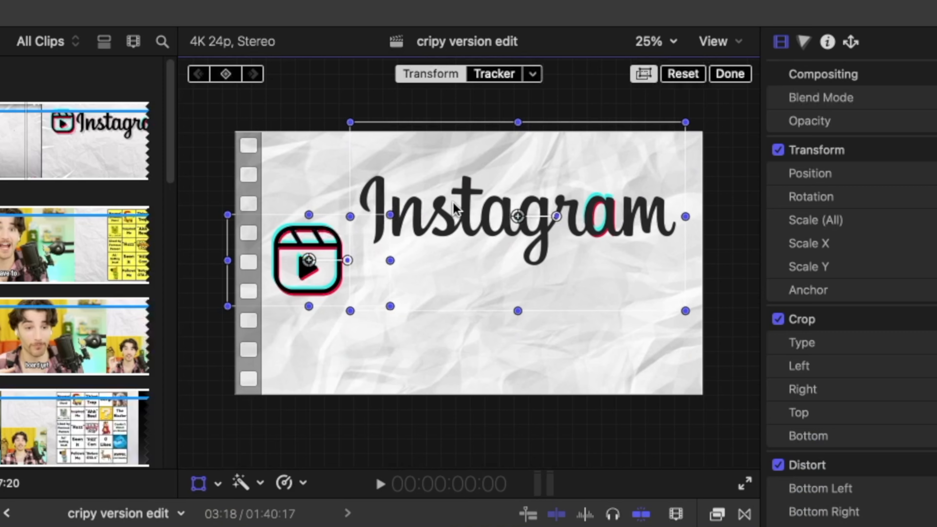
Step: Try moving the reels logo and the lettering to the top of the frame before combining them into a compound clip
{"action": "left_click_drag", "start_coordinate": [281, 200], "coordinate": [278, 183]}
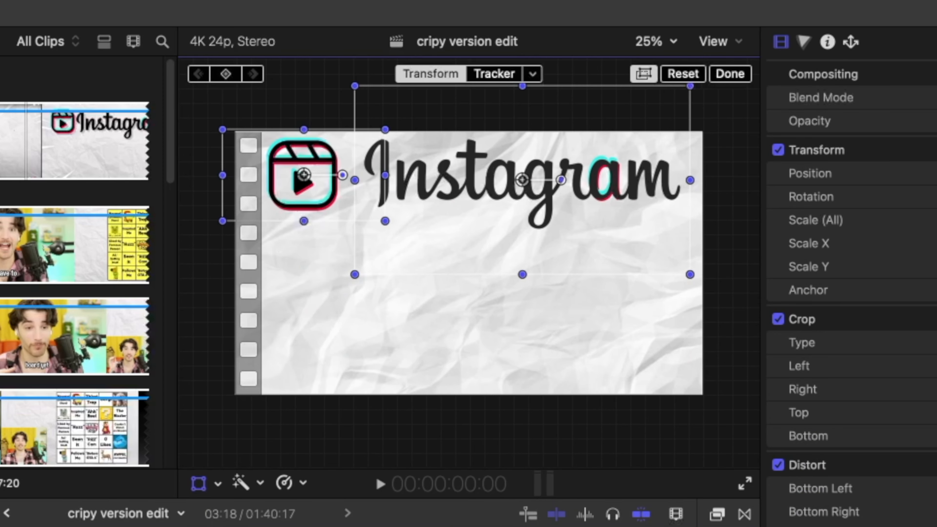
{"action": "key", "text": "alt+g"}
{"action": "key", "text": "Return"}
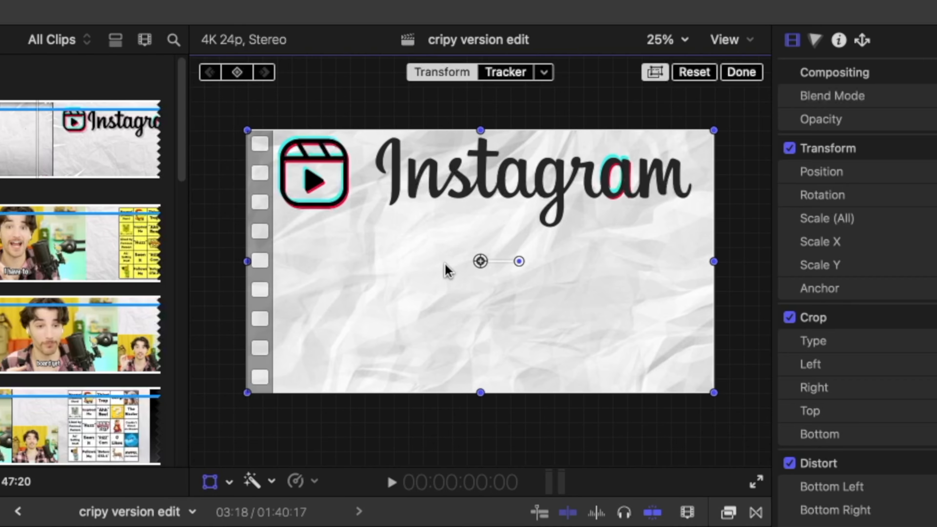
Step: Position the combined logo and lettering clip at Y 597.5 px, near the top of the frame
{"action": "left_click_drag", "start_coordinate": [519, 262], "coordinate": [391, 214]}
{"action": "left_click_drag", "start_coordinate": [307, 404], "coordinate": [514, 221]}
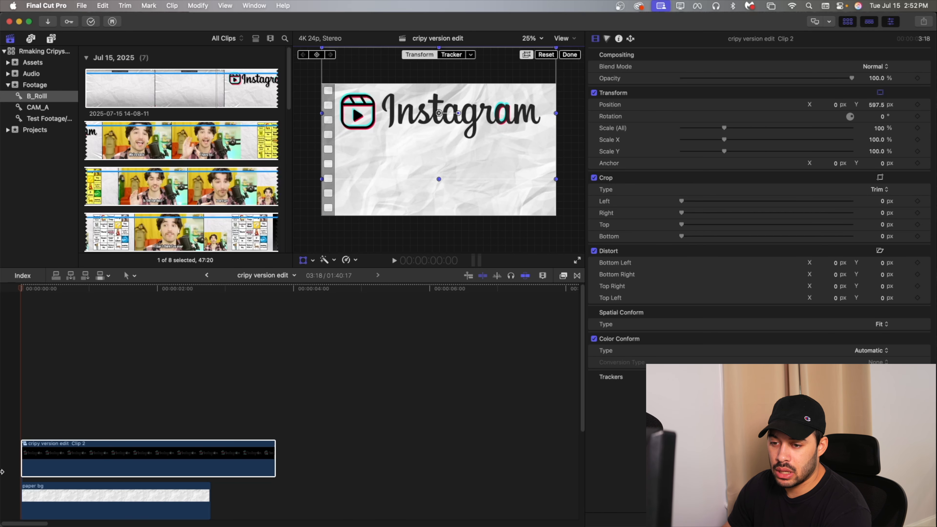
Step: Check the reference footage and add Basic Titles reading REELS and BINGO above the combined logo clip
{"action": "left_click", "coordinate": [231, 89]}
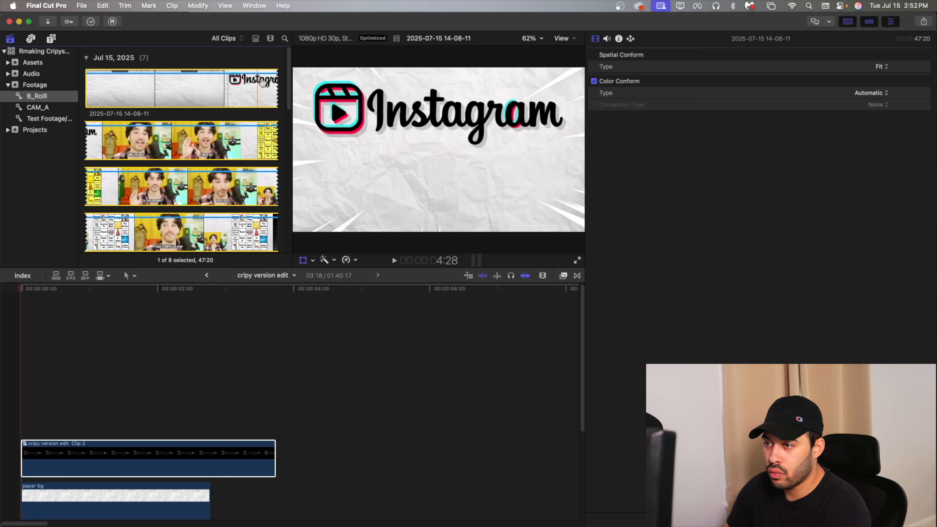
{"action": "key", "text": "super+t"}
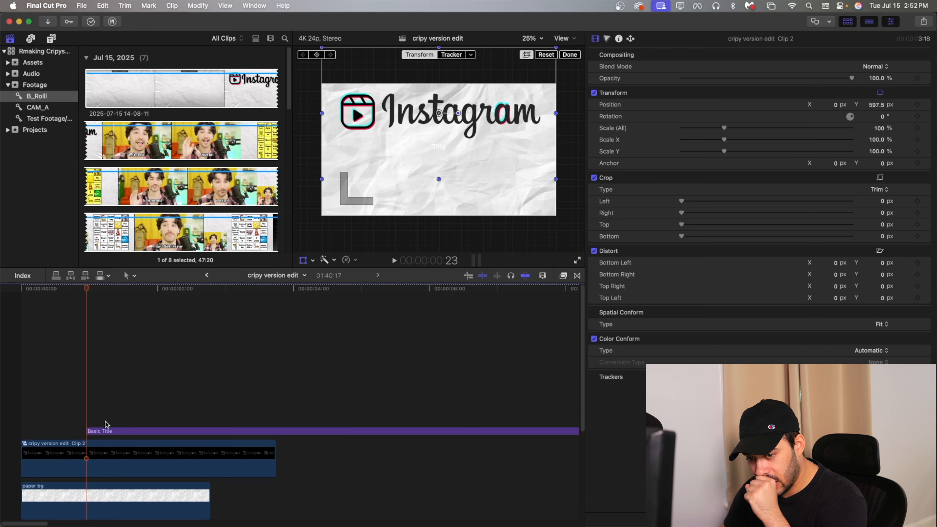
{"action": "left_click", "coordinate": [106, 431]}
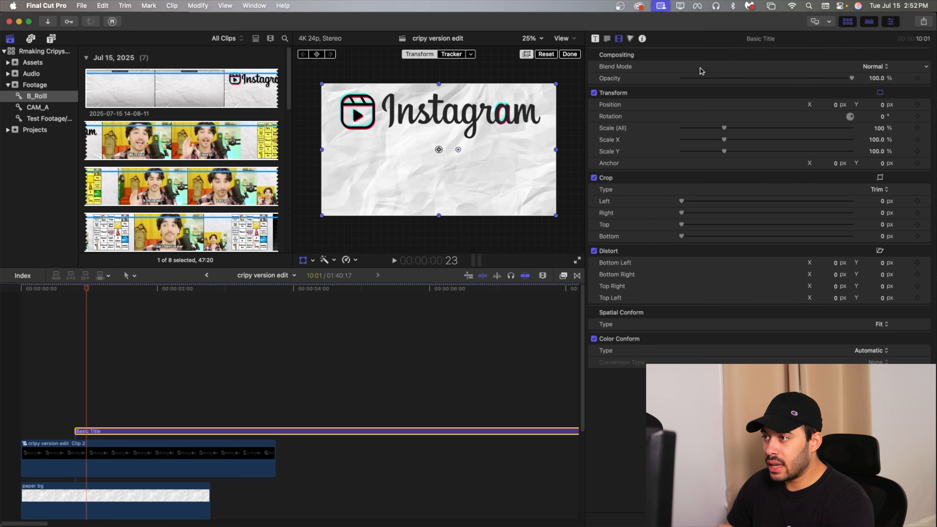
{"action": "left_click", "coordinate": [645, 82]}
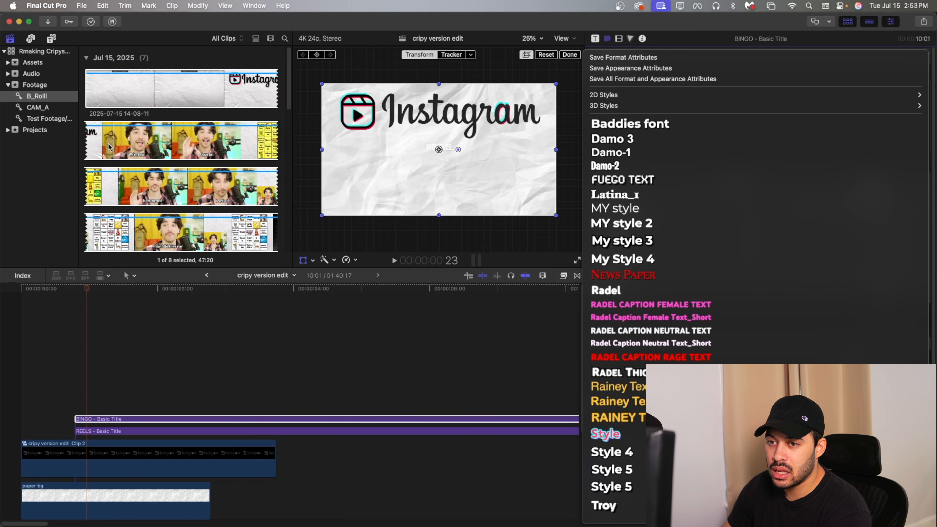
Step: Compare with the reference footage and apply the My style 3 text preset to the BINGO title
{"action": "left_click", "coordinate": [109, 147]}
{"action": "left_click", "coordinate": [107, 146]}
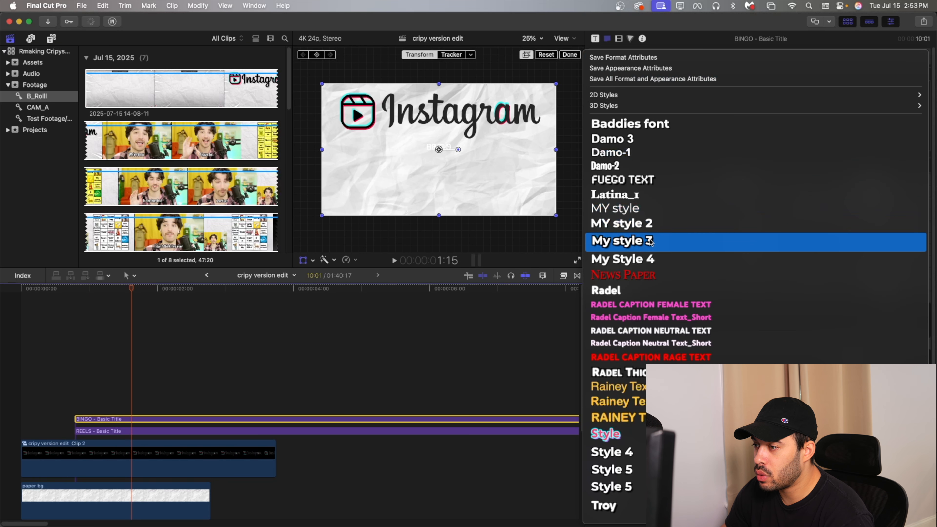
{"action": "left_click", "coordinate": [652, 241]}
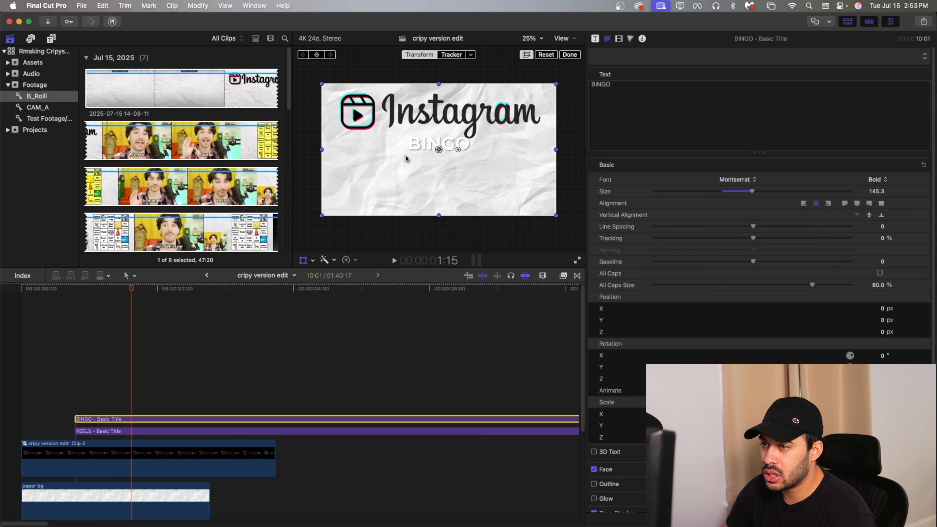
Step: Save the middle BINGO copy's cyan as a custom color swatch and color the lowest BINGO copy red
{"action": "left_click", "coordinate": [188, 86]}
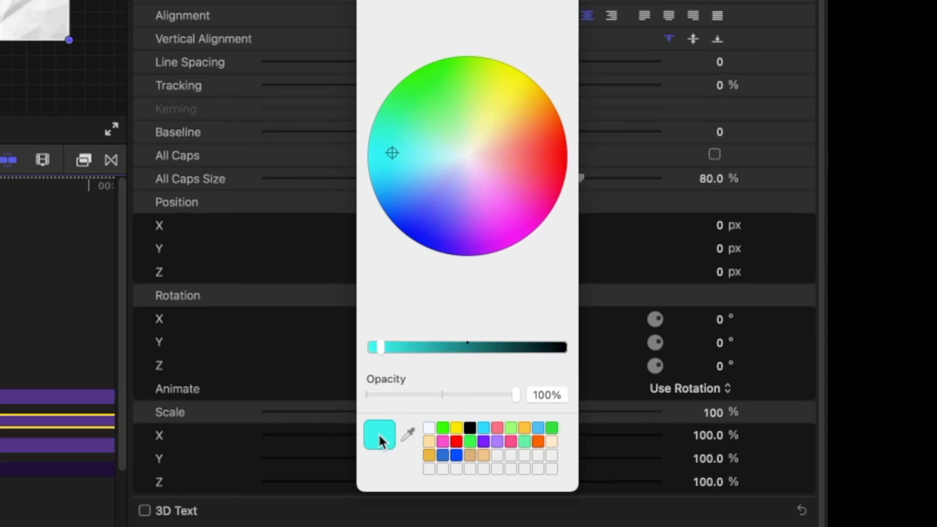
{"action": "left_click_drag", "start_coordinate": [380, 441], "coordinate": [434, 428]}
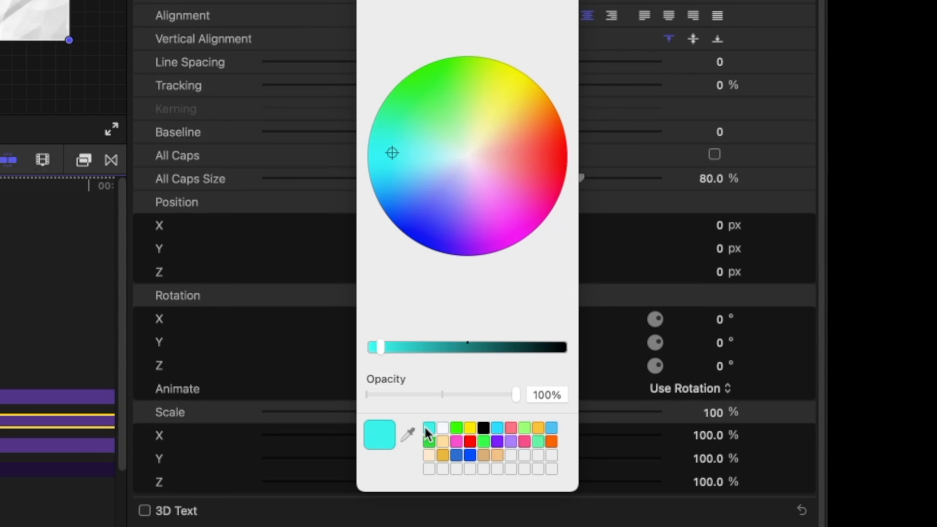
{"action": "left_click", "coordinate": [55, 446]}
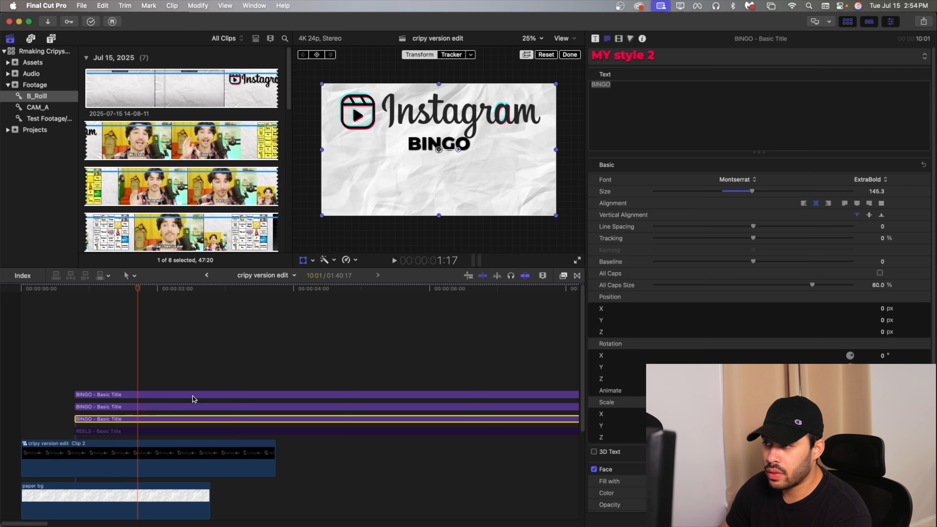
Step: Replace the text of the two lower BINGO title copies with the single letter O
{"action": "triple_click", "coordinate": [685, 96]}
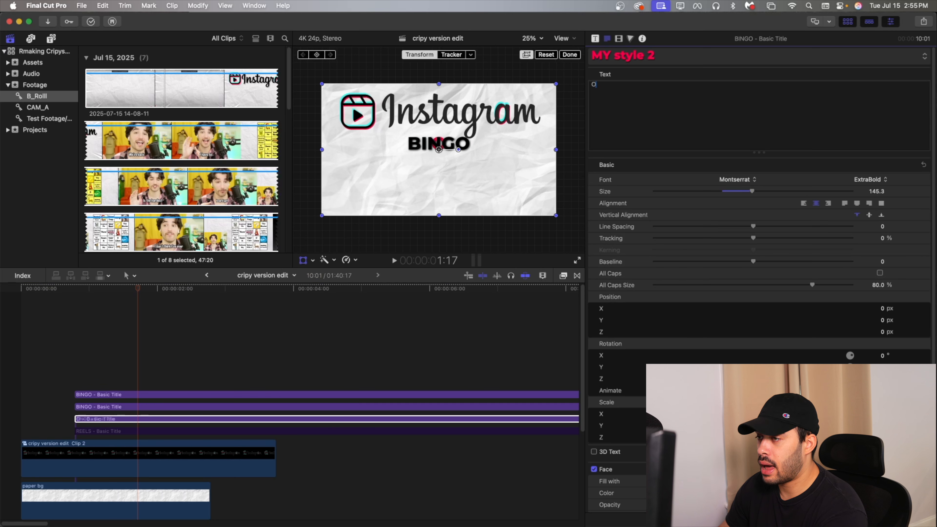
{"action": "left_click", "coordinate": [273, 406]}
{"action": "triple_click", "coordinate": [677, 100]}
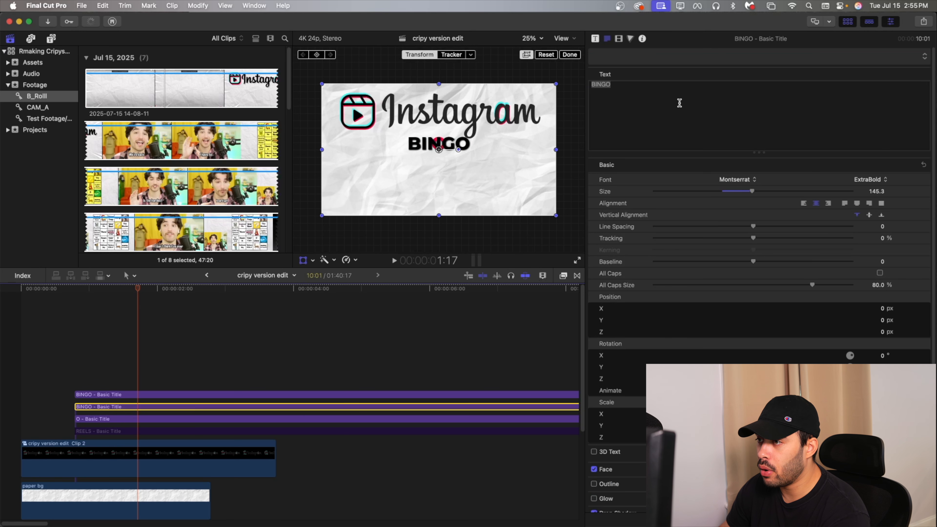
Step: Enlarge the top BINGO title in the frame to about 195% scale
{"action": "left_click", "coordinate": [196, 395]}
{"action": "left_click_drag", "start_coordinate": [557, 215], "coordinate": [584, 248]}
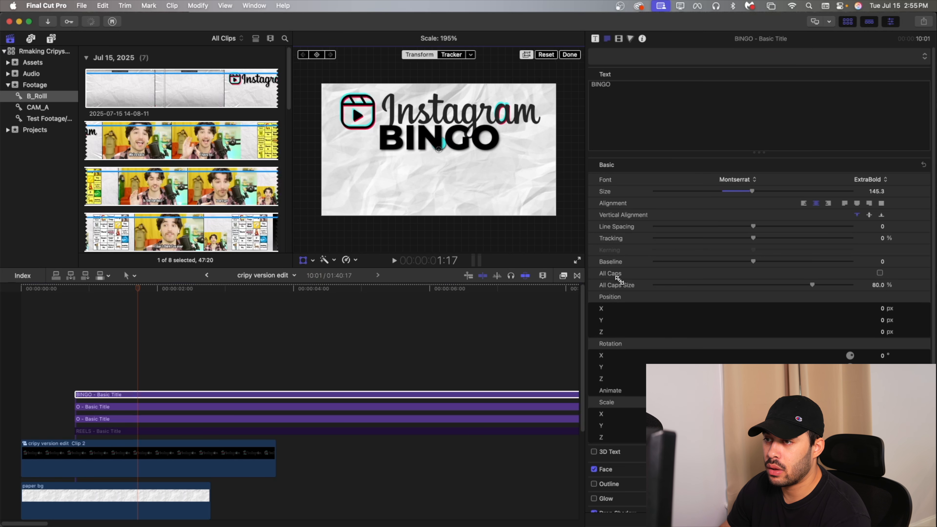